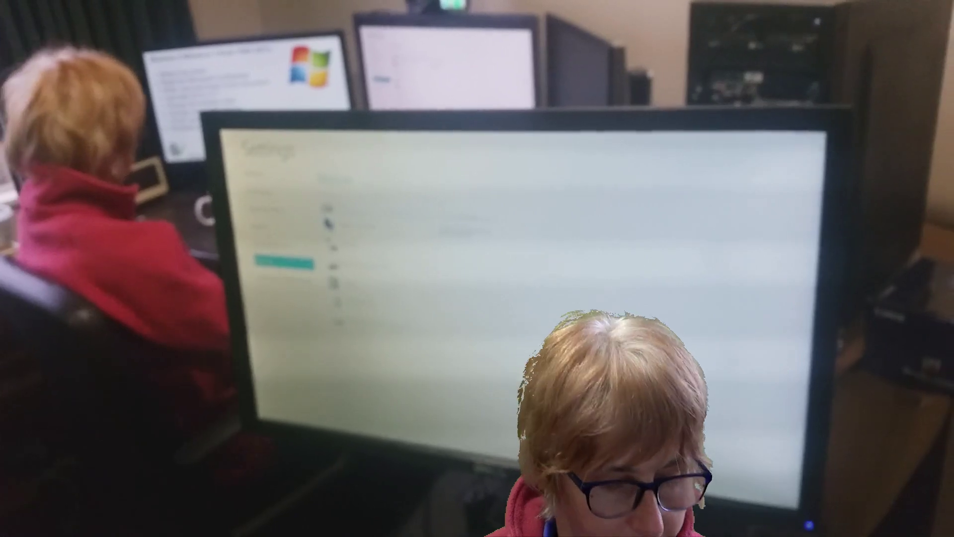
Close the Settings screen, then view the Documents library in Windows Explorer and minimize its window.
key(alt+F4)
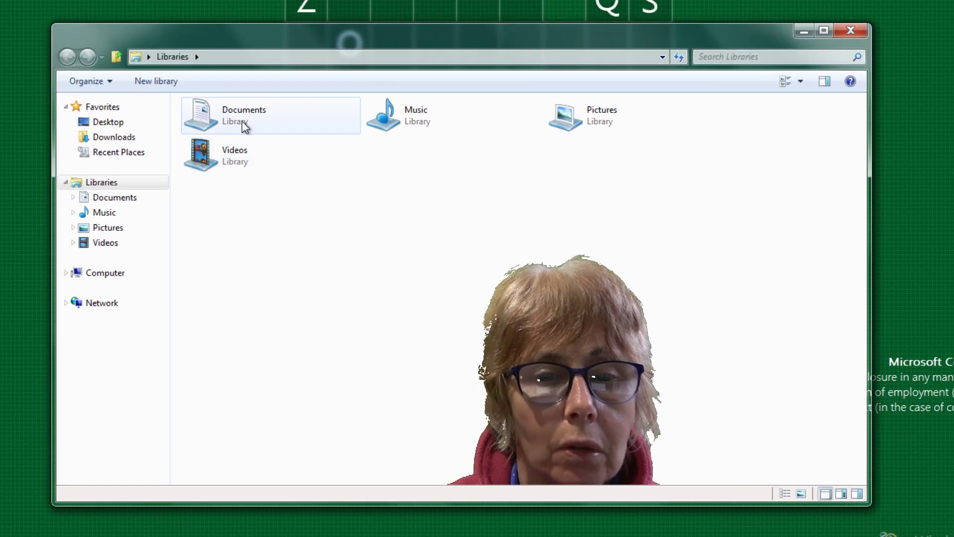
double_click(276, 143)
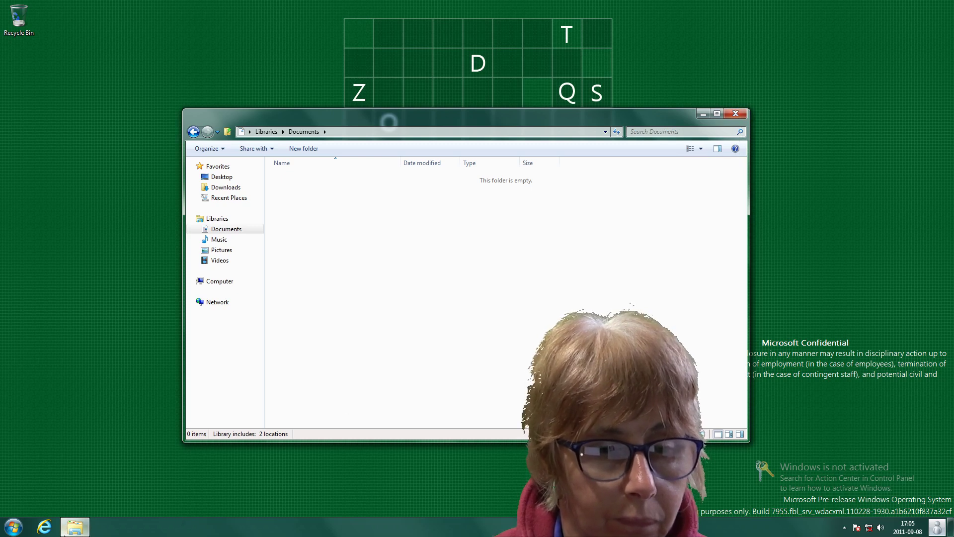
click(75, 528)
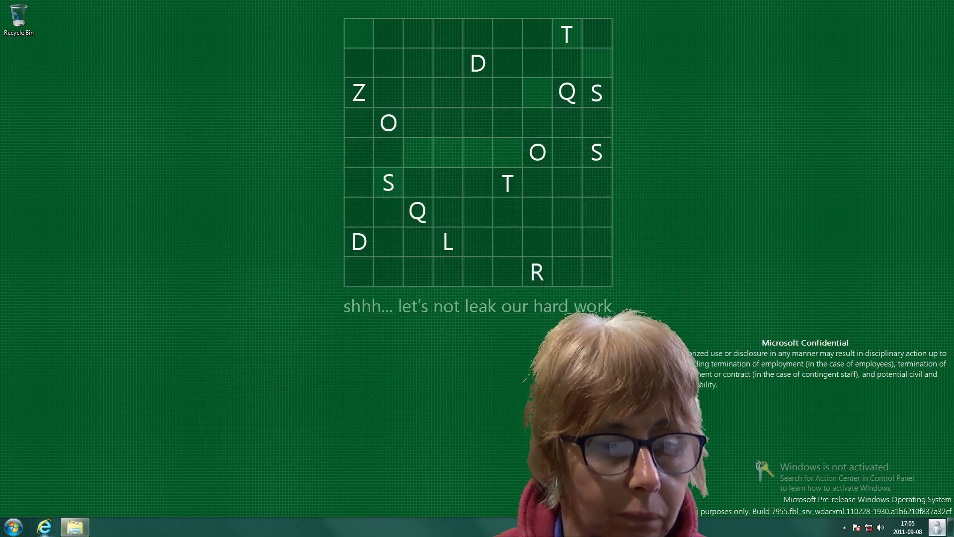
Switch back and forth between the tiled Start screen and the desktop.
click(19, 533)
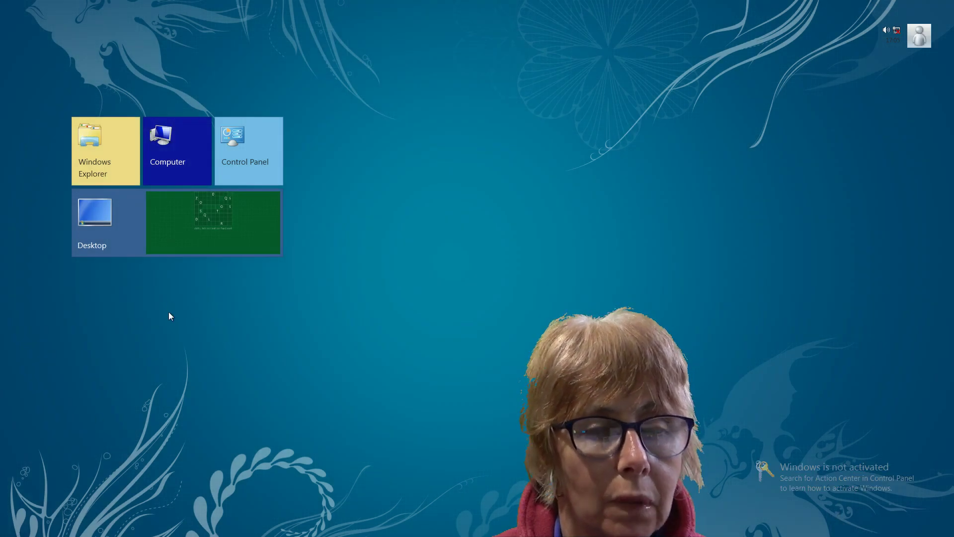
click(99, 215)
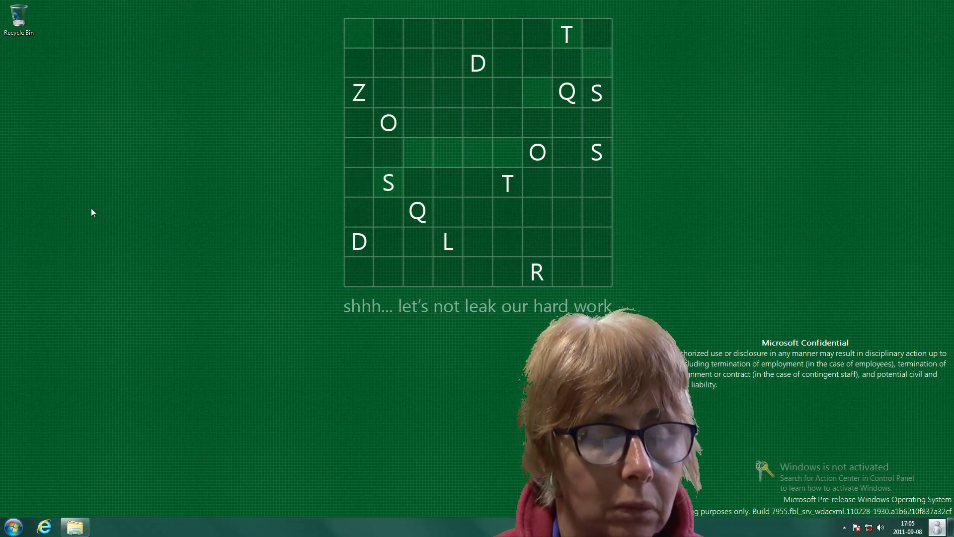
click(8, 534)
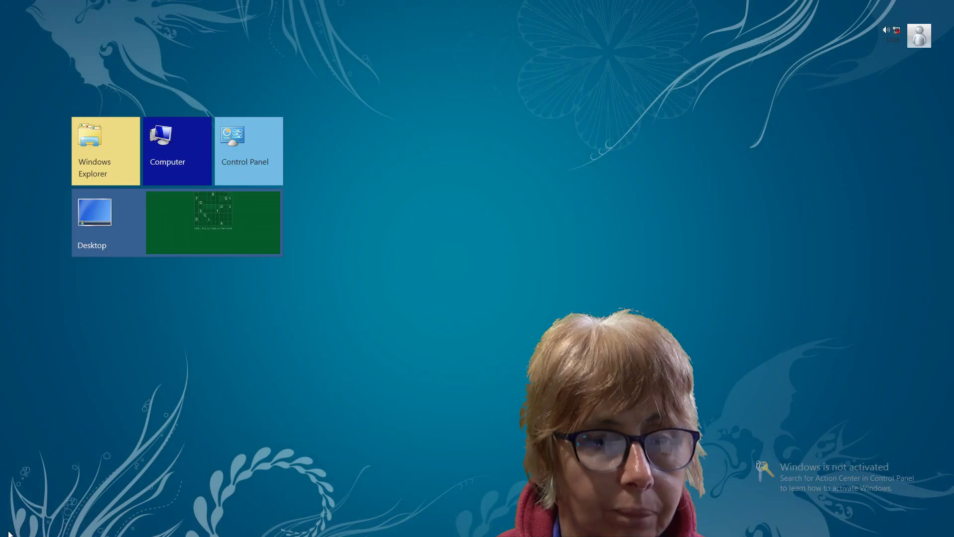
click(98, 233)
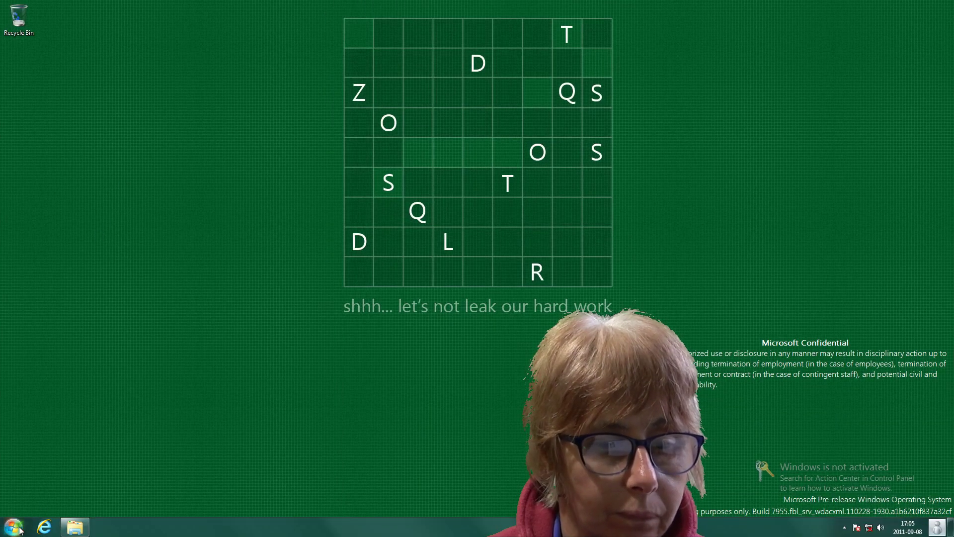
View the Microsoft XPS Document Writer entry among the devices in Settings and look over the full desktop Control Panel.
click(20, 531)
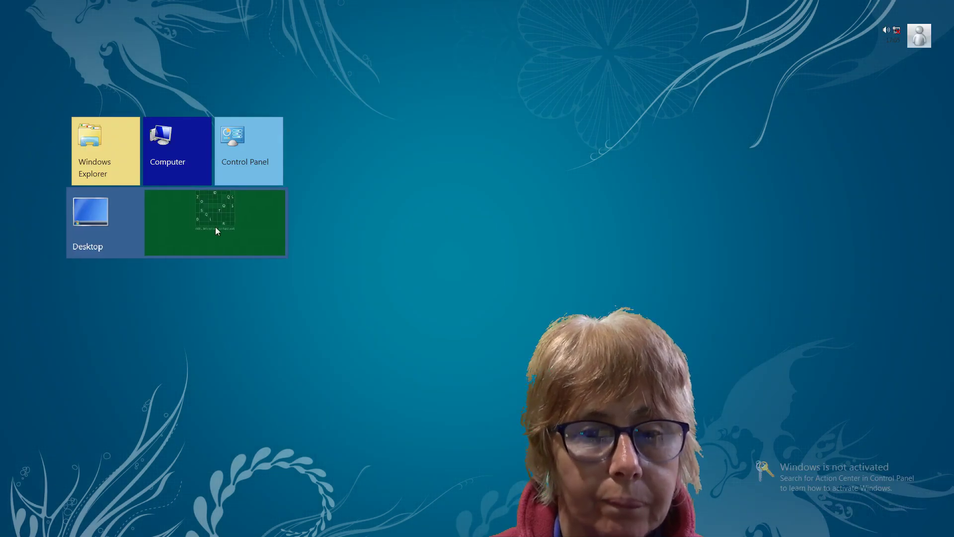
click(248, 154)
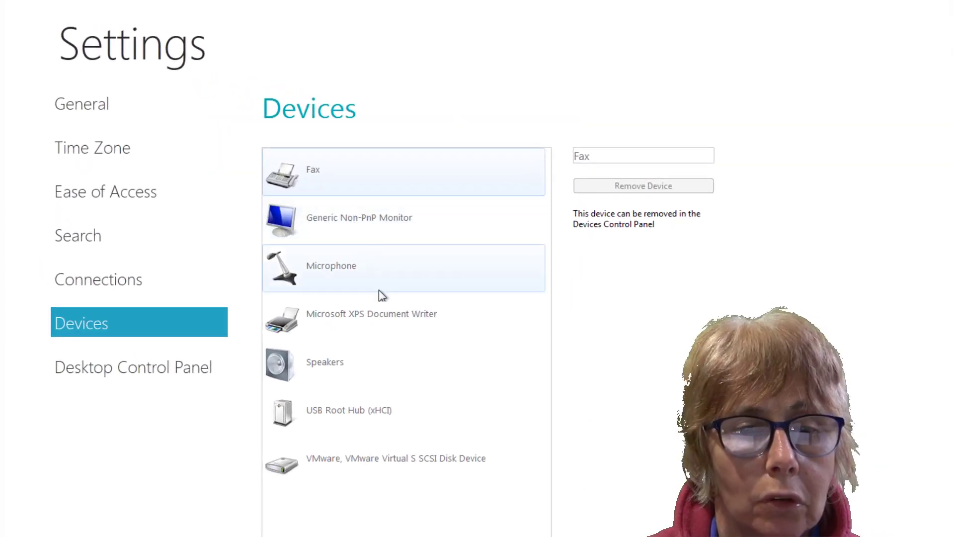
click(384, 320)
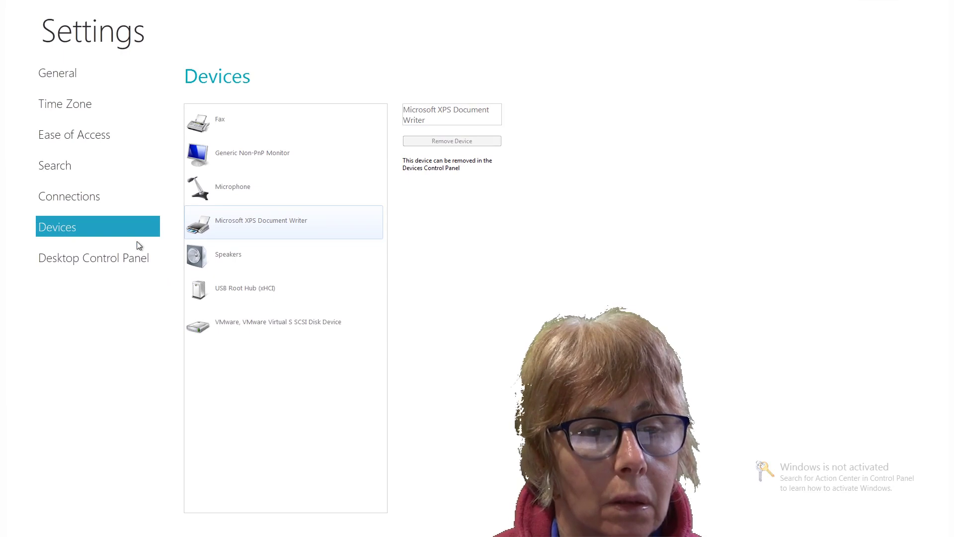
click(124, 258)
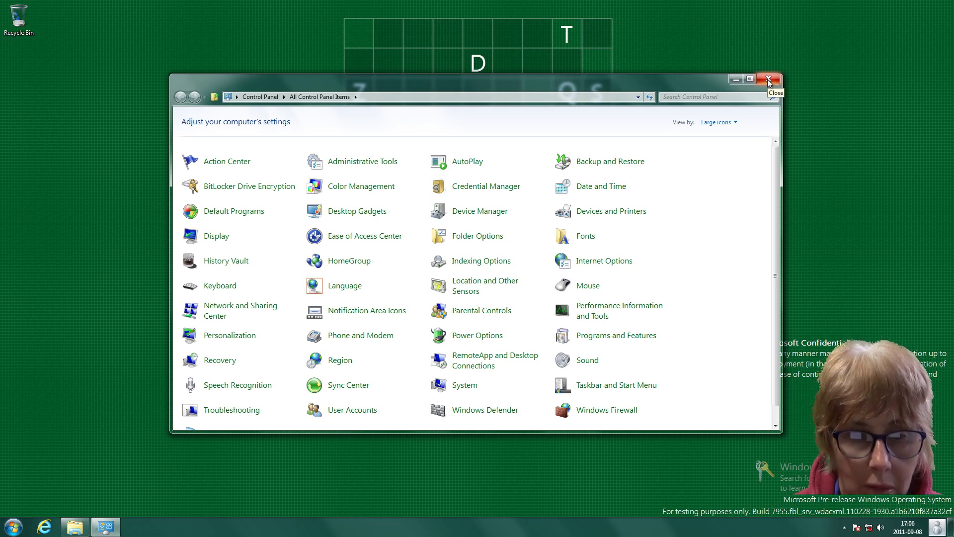
click(769, 81)
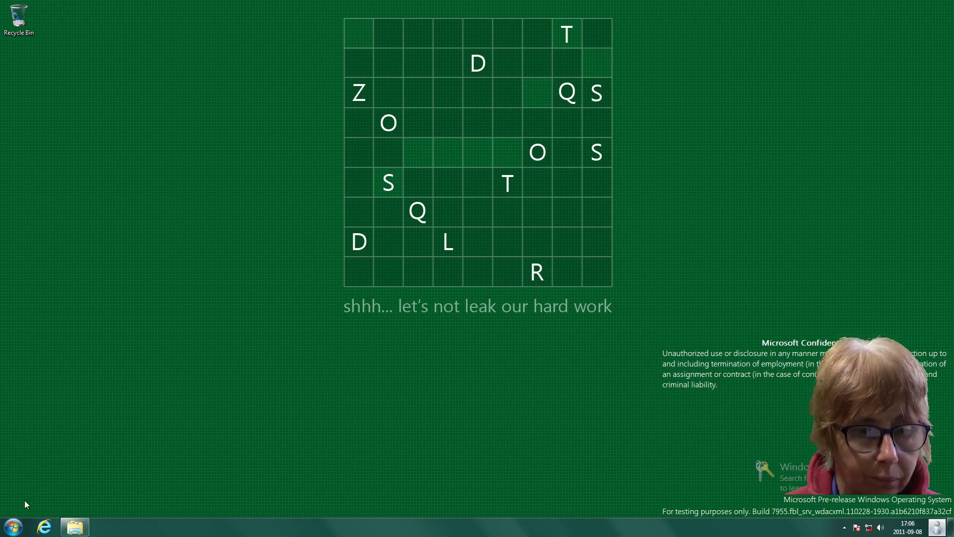
Browse the Computer and Desktop locations in Windows Explorer and search Desktop for "office".
click(83, 532)
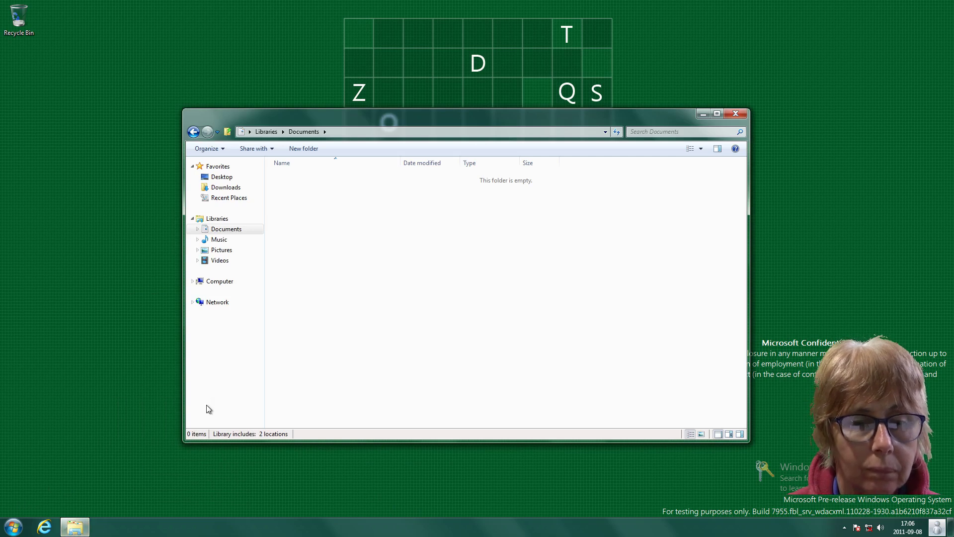
click(224, 282)
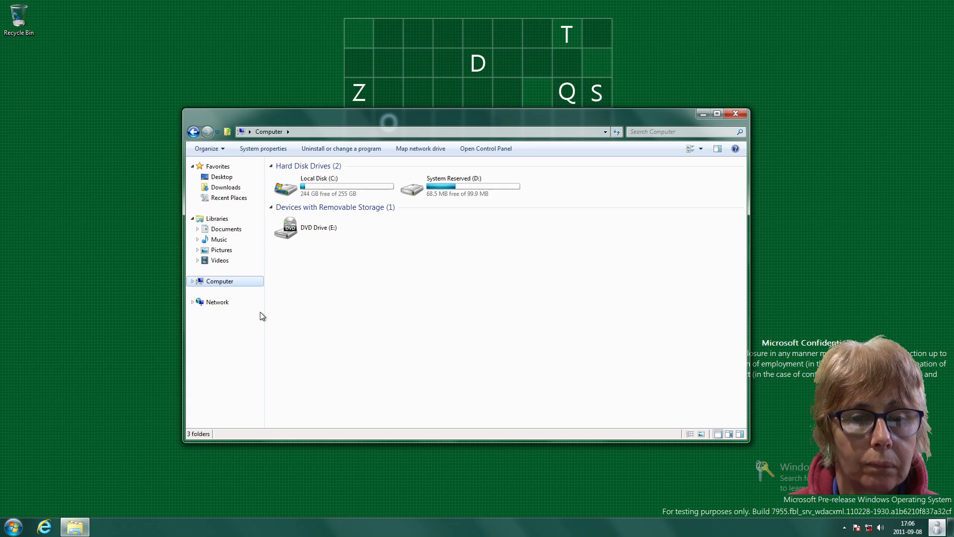
click(218, 178)
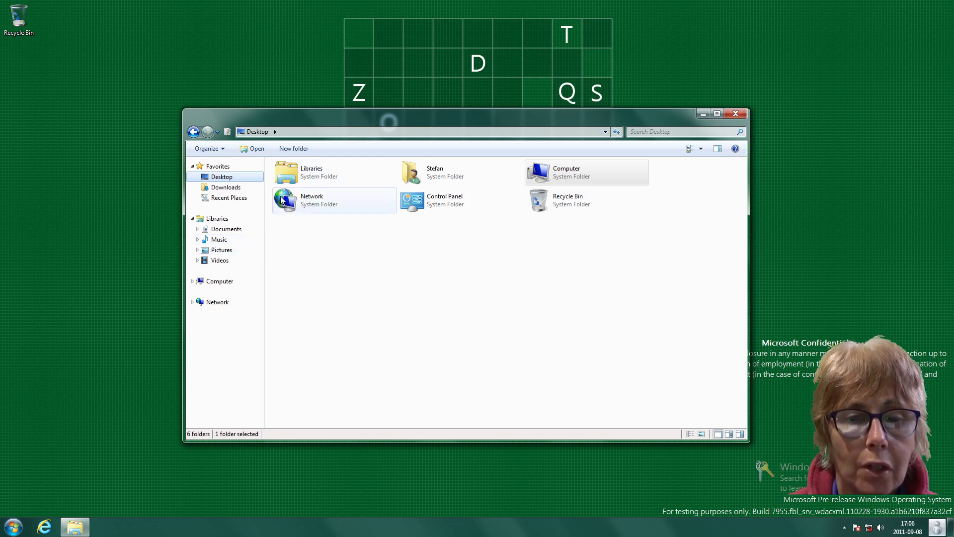
click(656, 131)
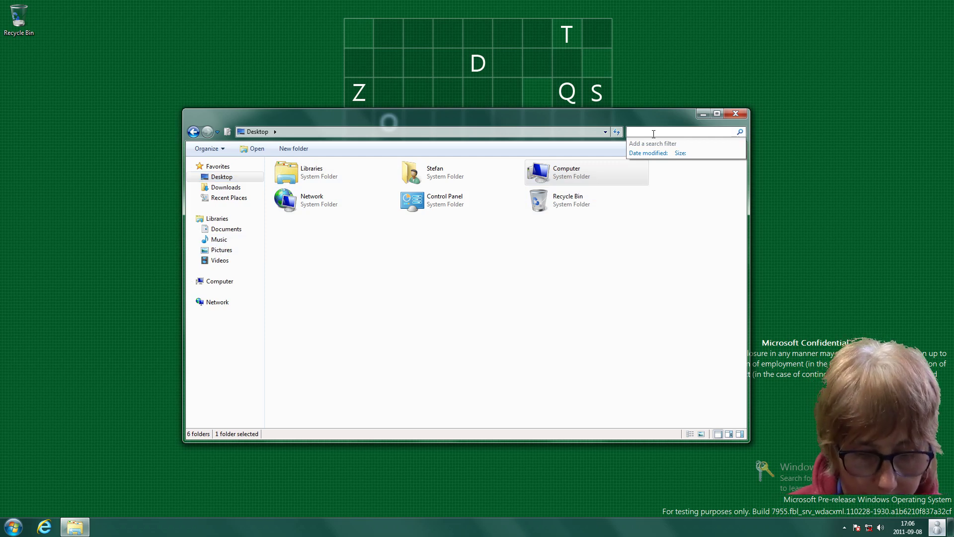
text(office)
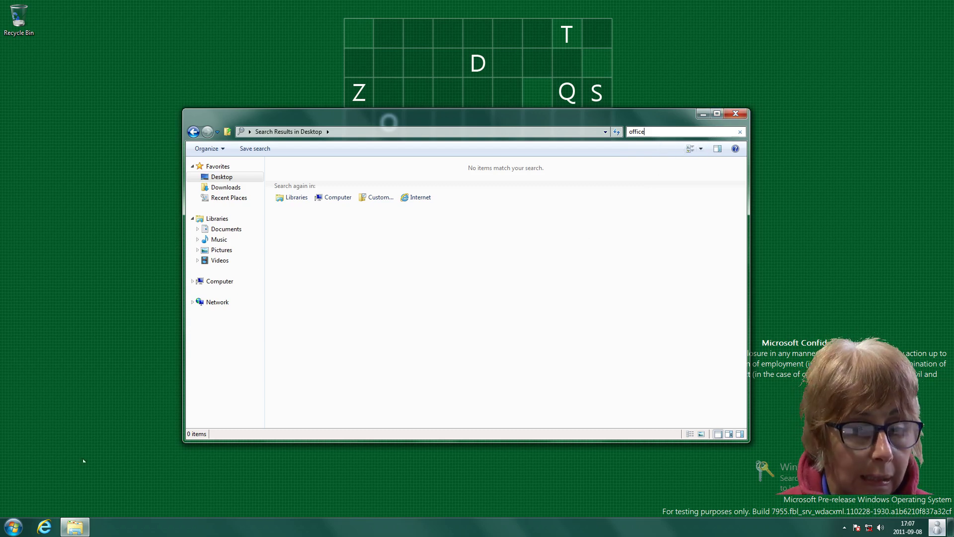
Search the Computer location for "office" in a new Explorer window and close both Explorer windows.
click(14, 528)
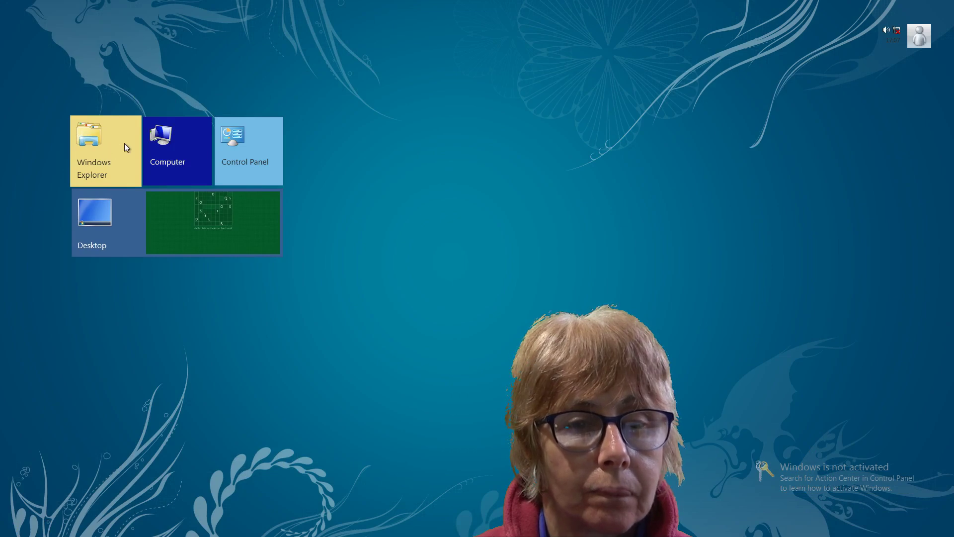
click(165, 149)
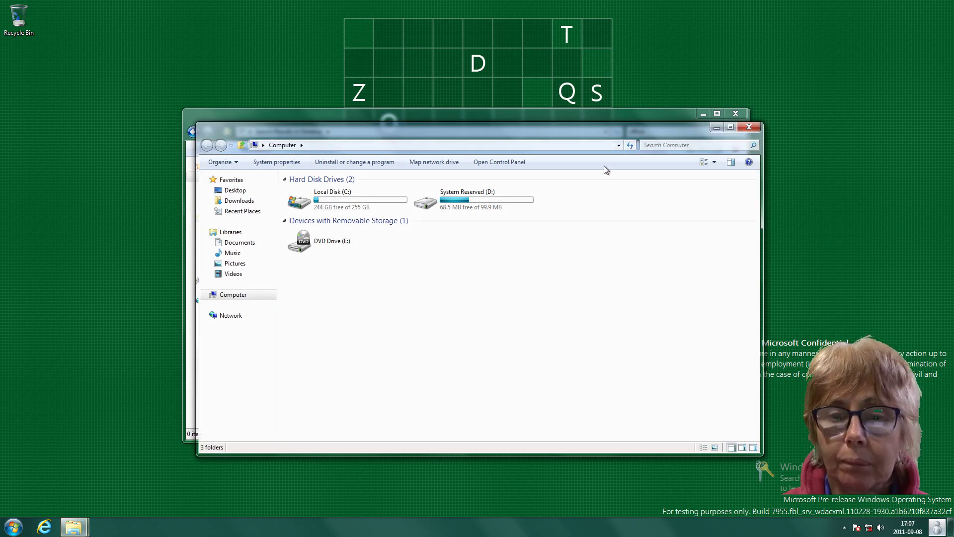
click(691, 147)
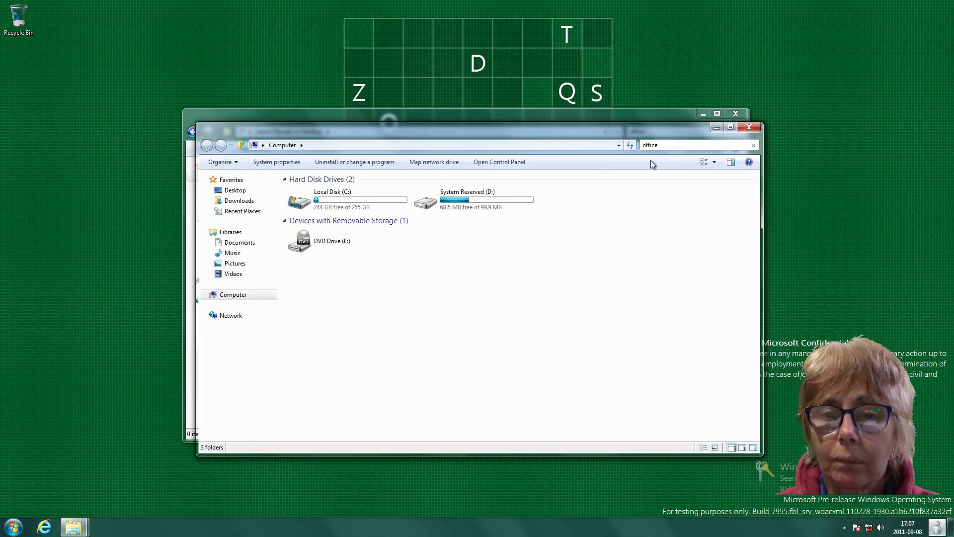
click(652, 160)
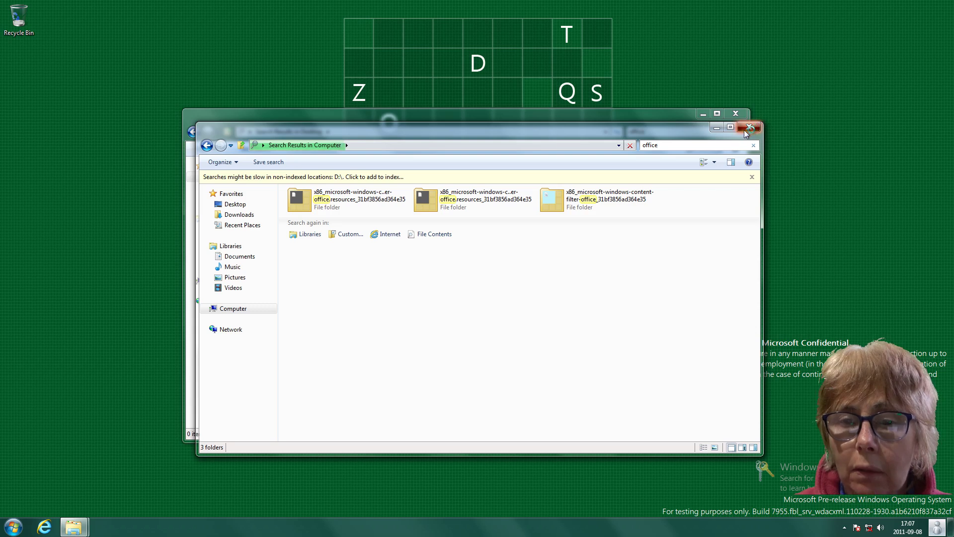
click(748, 130)
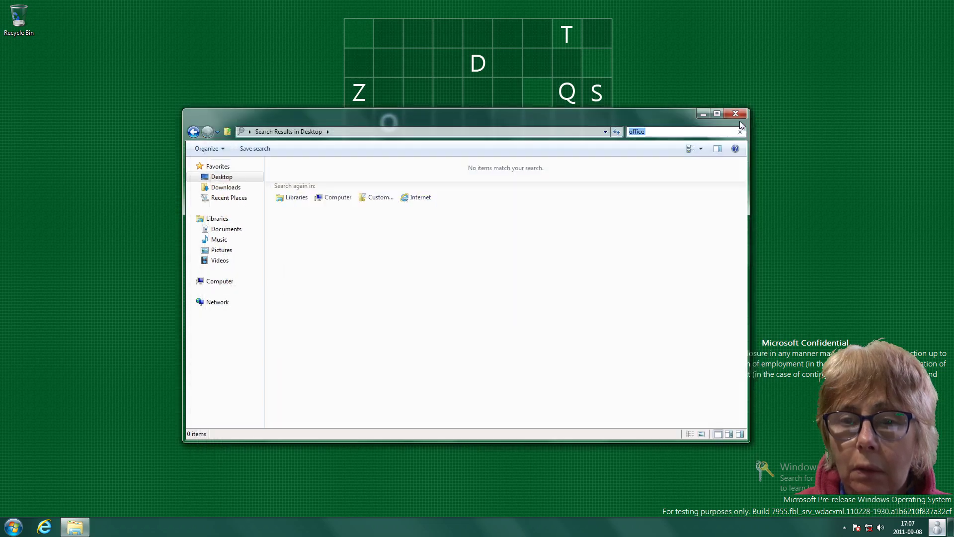
click(738, 113)
View the available desktop gadgets and close the gadget gallery.
right_click(727, 138)
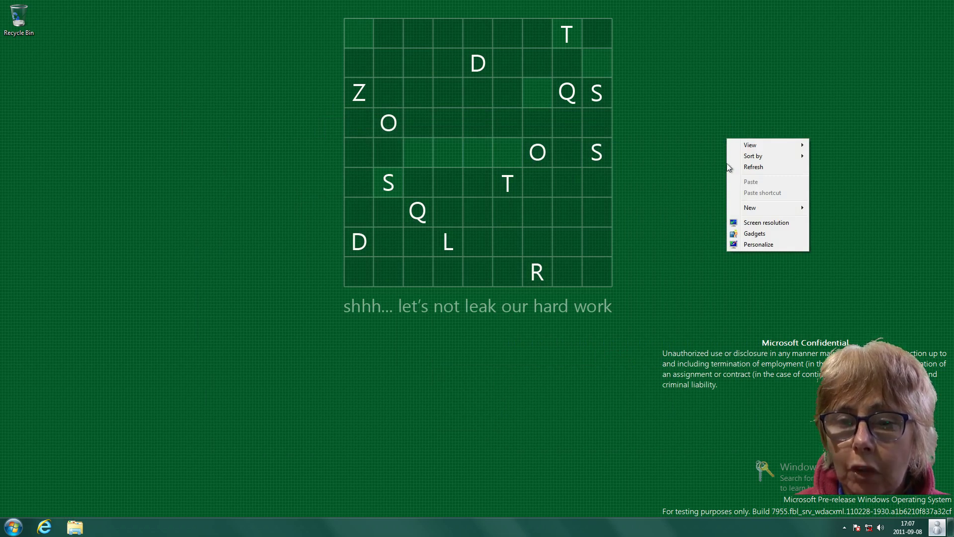
click(754, 234)
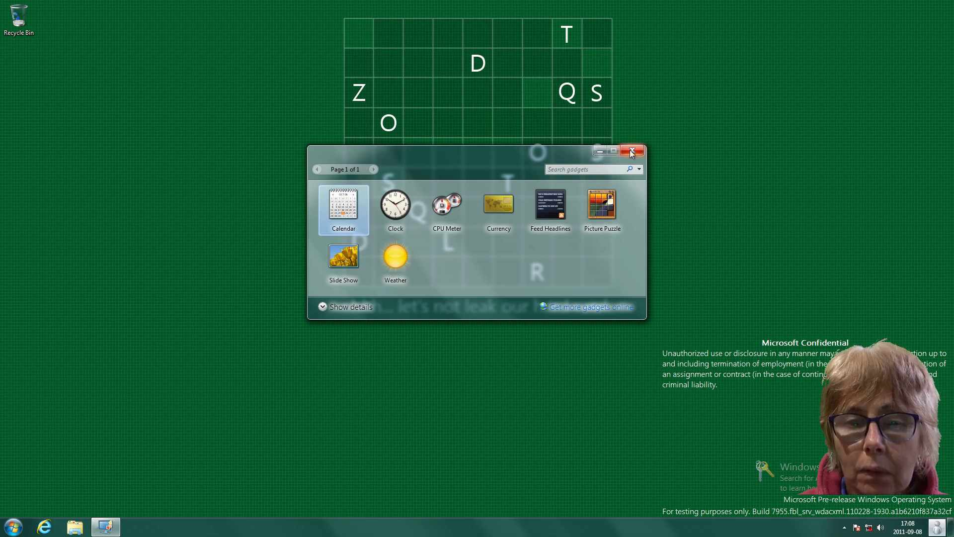
click(632, 150)
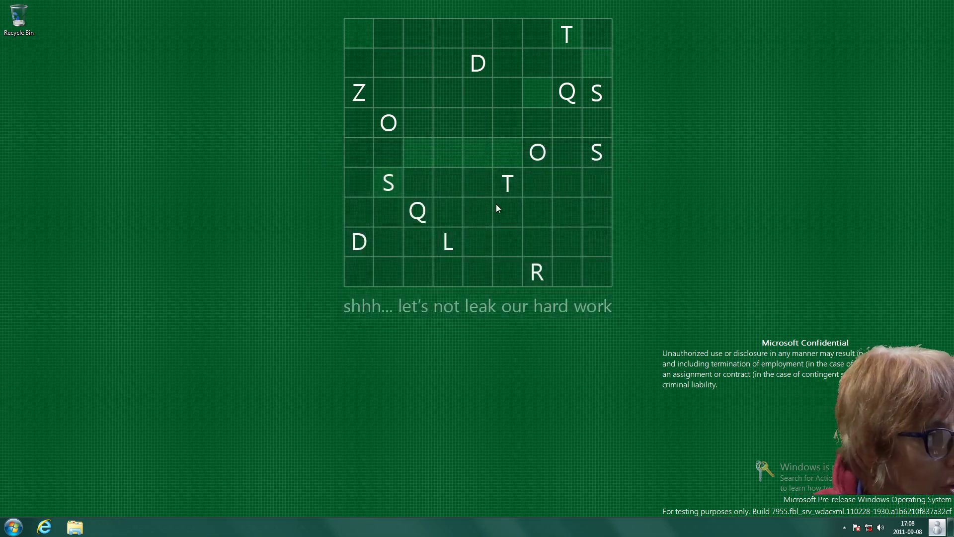
Apply the Characters Aero theme in the desktop's Personalization settings and check its desktop background options.
right_click(192, 189)
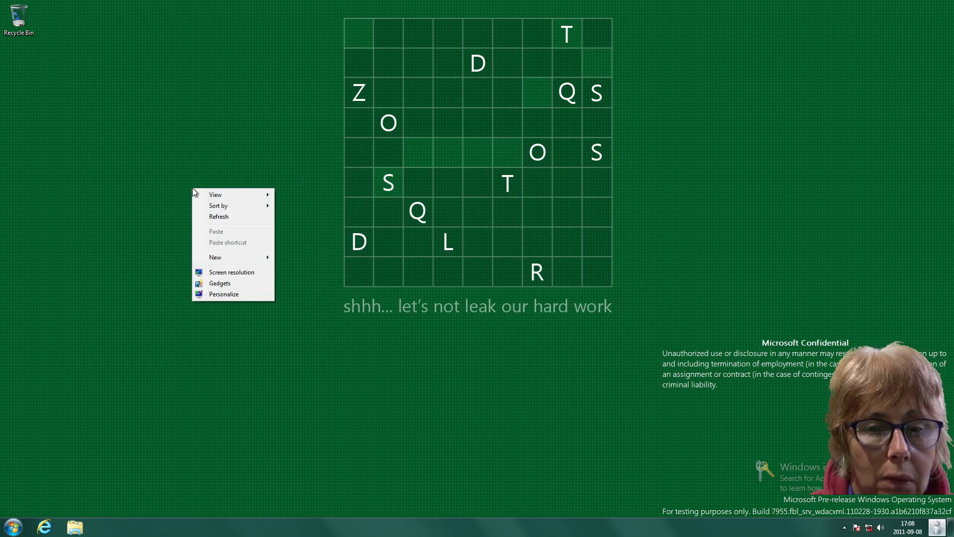
click(225, 298)
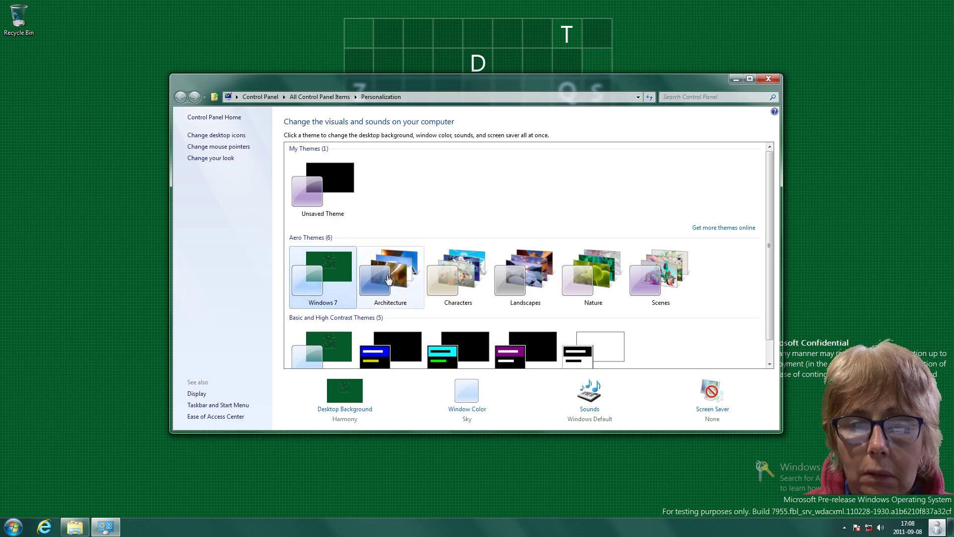
click(470, 282)
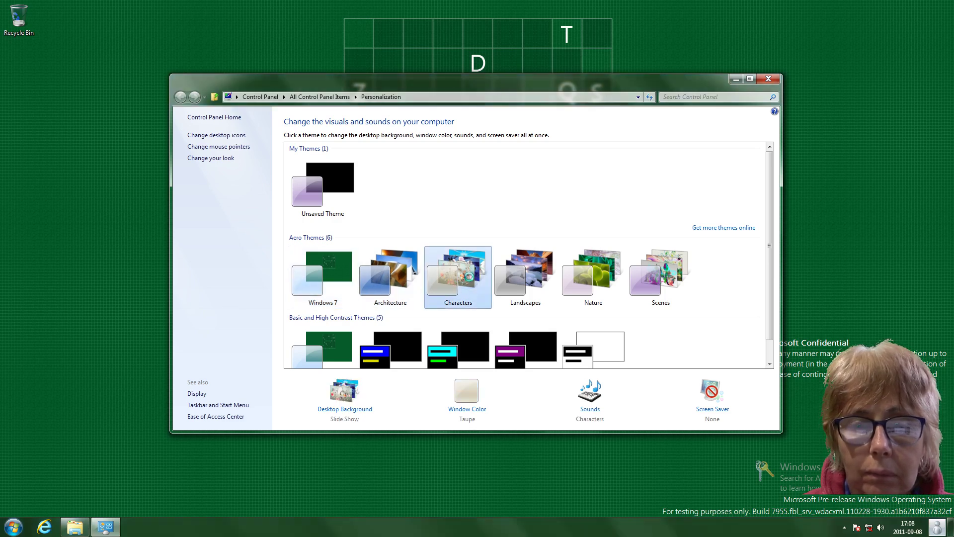
click(348, 410)
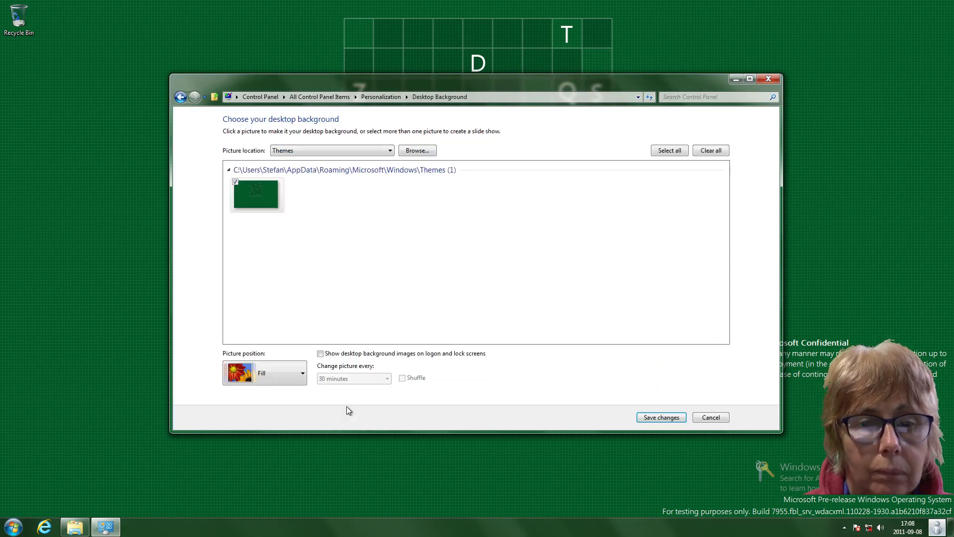
click(181, 97)
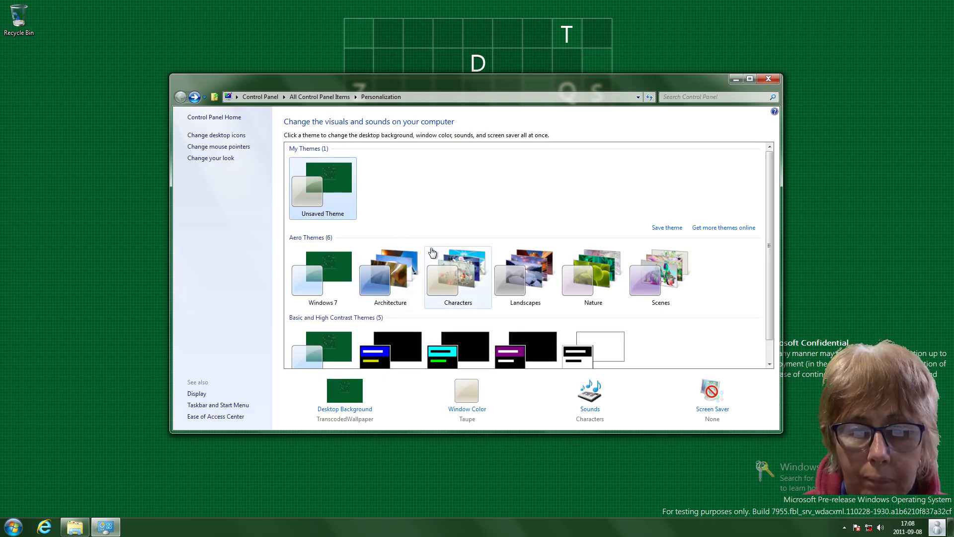
Set the window color to Sea at maximum color intensity and save the changes.
click(470, 395)
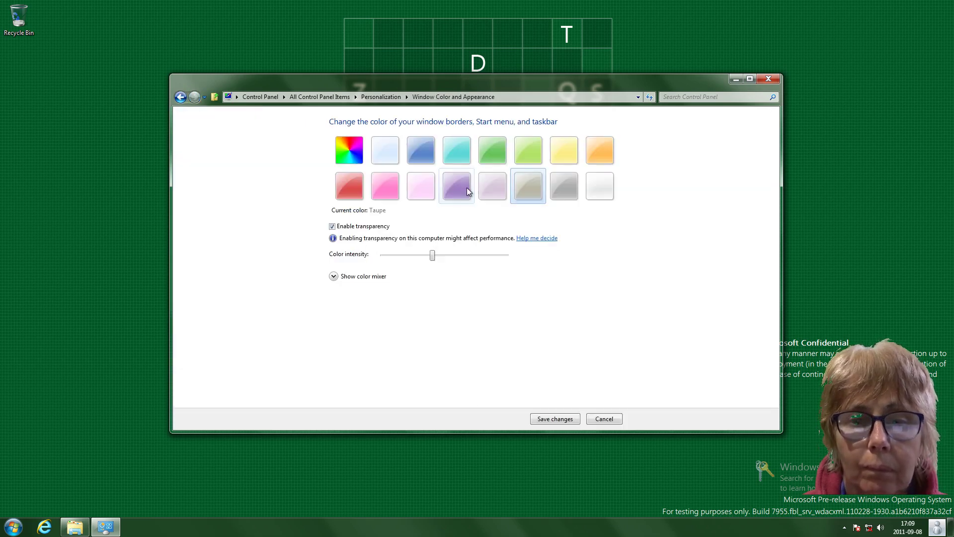
click(455, 151)
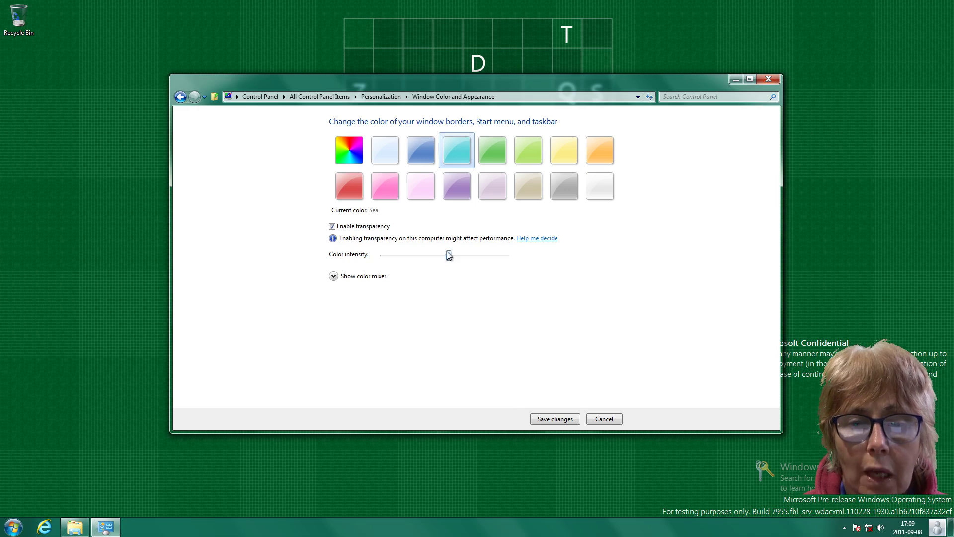
drag(448, 254, 527, 259)
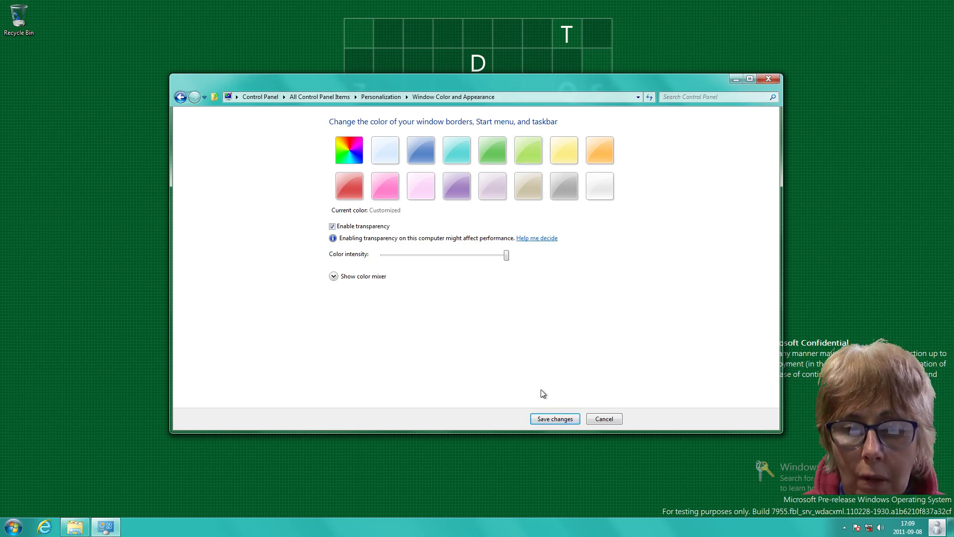
click(548, 420)
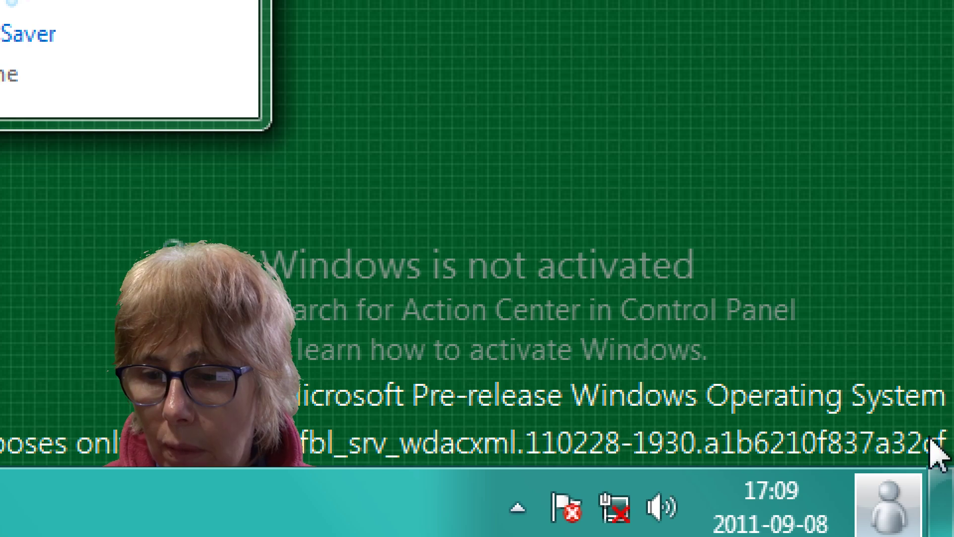
Change the user account picture to the white lucky cat from the default pictures and close the Personalization window.
click(912, 517)
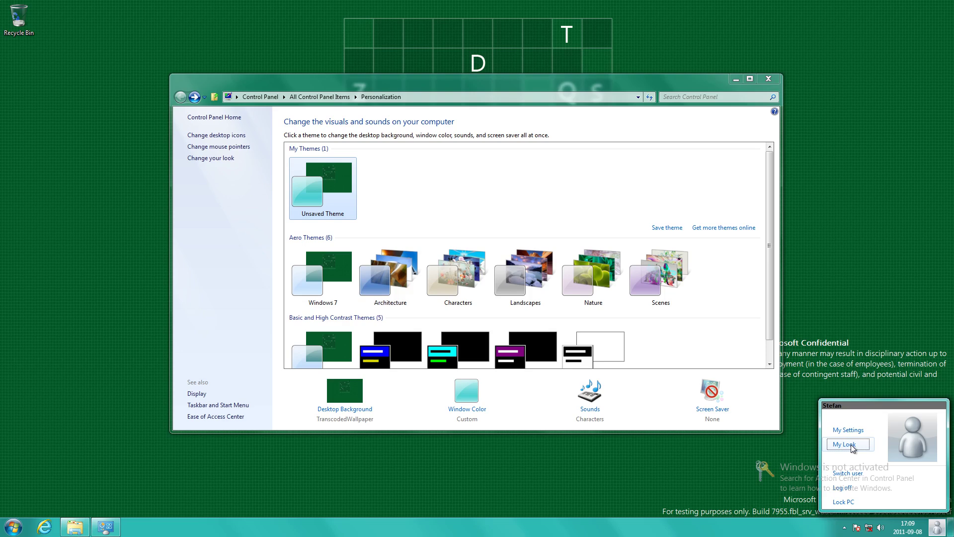
click(544, 176)
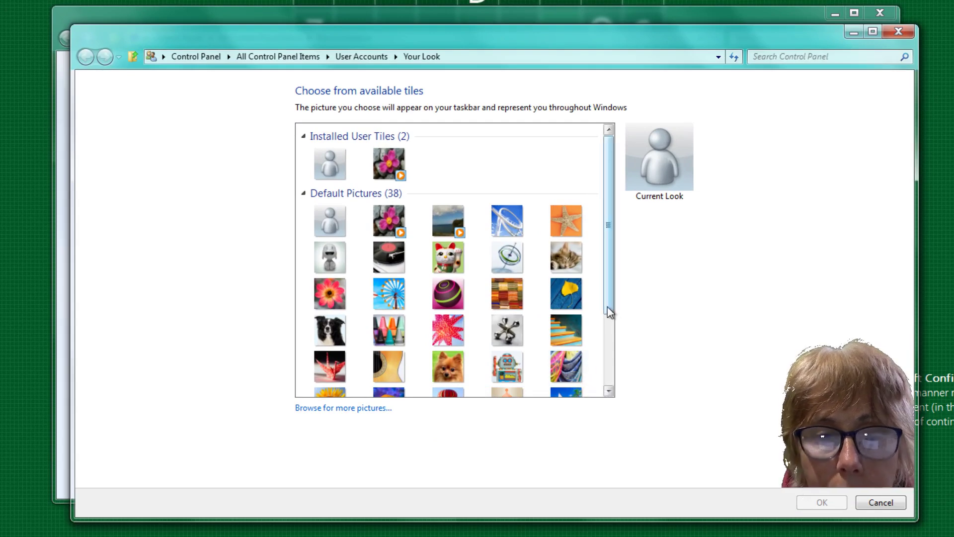
scroll(607, 313, down, 1)
drag(605, 330, 605, 392)
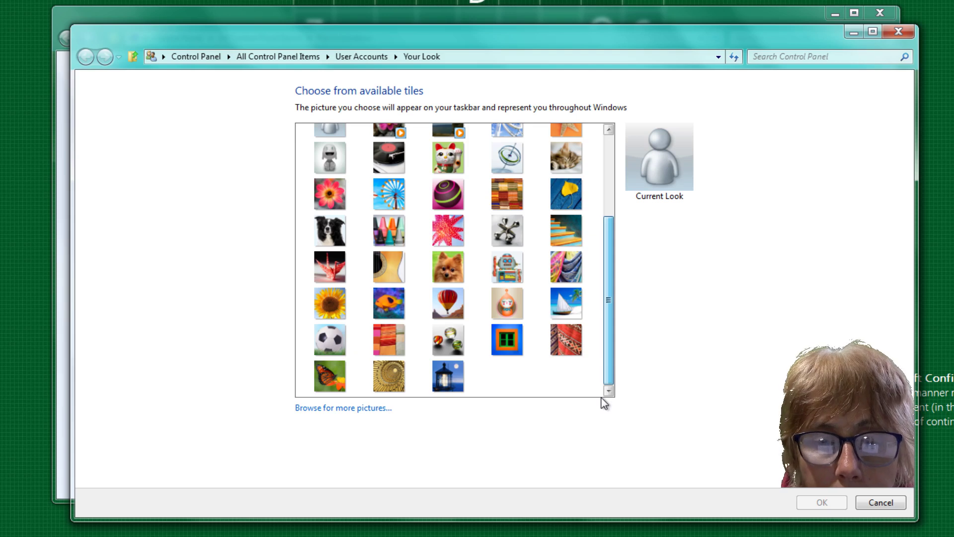
drag(604, 387, 618, 299)
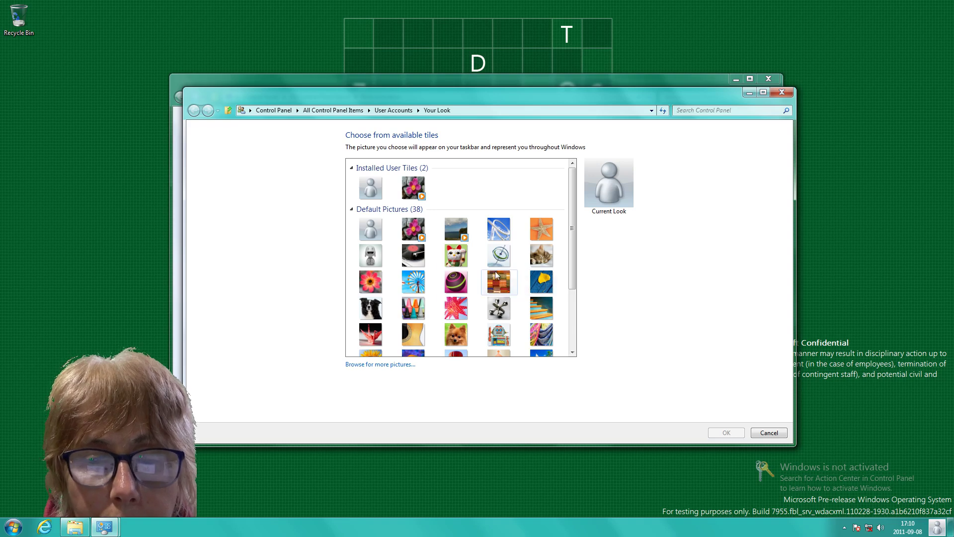
click(449, 257)
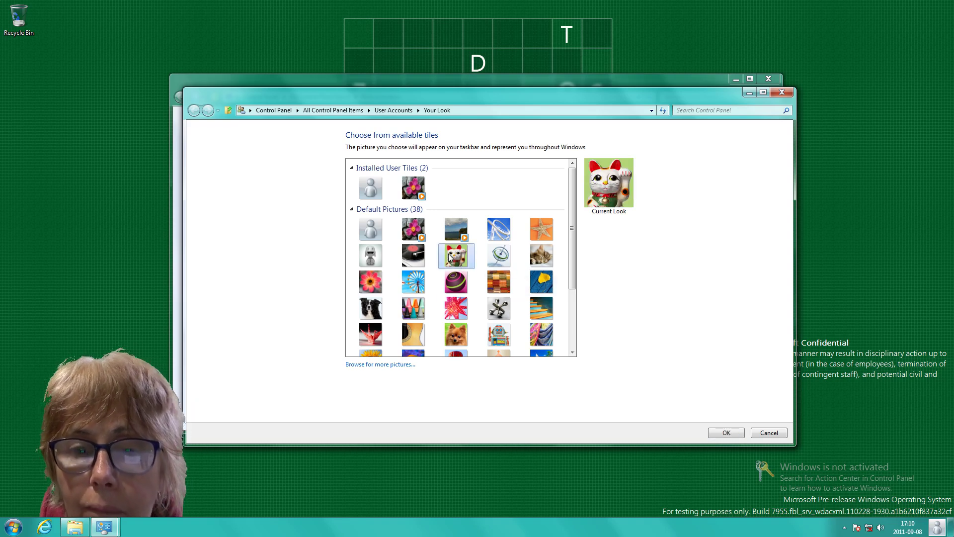
click(725, 434)
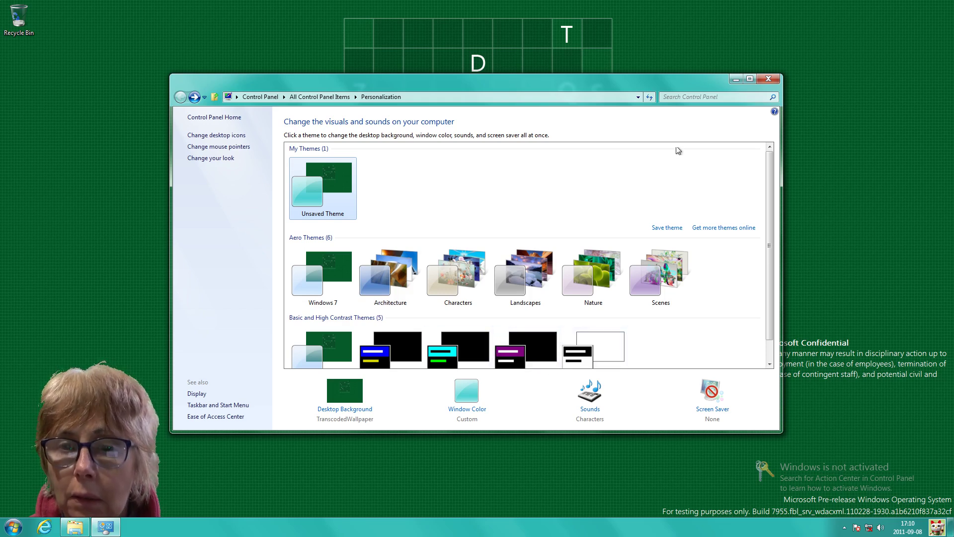
click(768, 79)
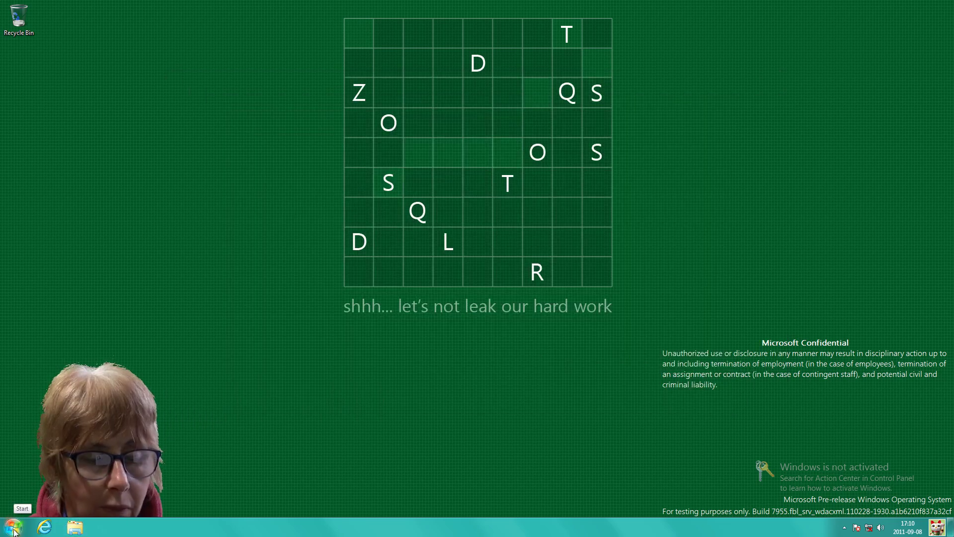
View the Start screen's section headings and its charms bar, and return to the desktop.
click(14, 528)
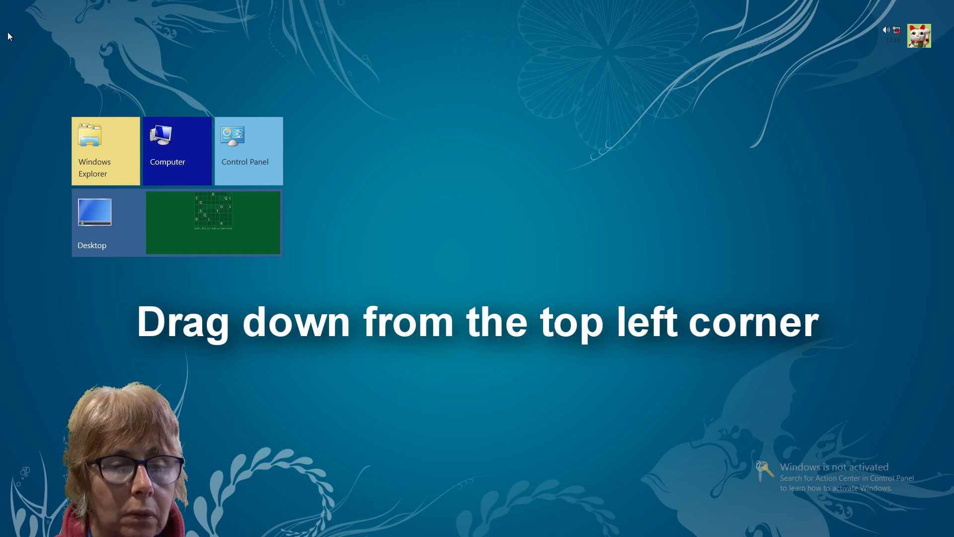
mouse_move(2, 95)
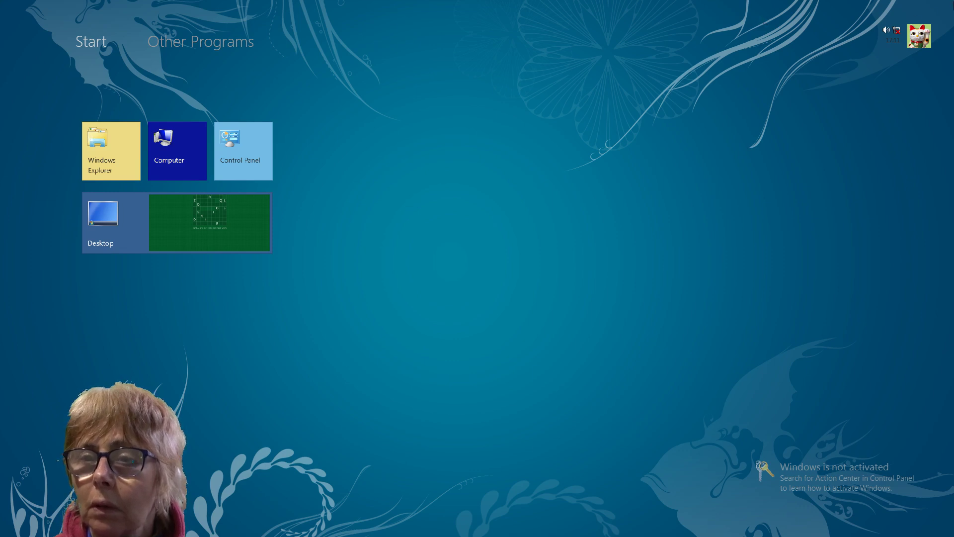
mouse_move(951, 5)
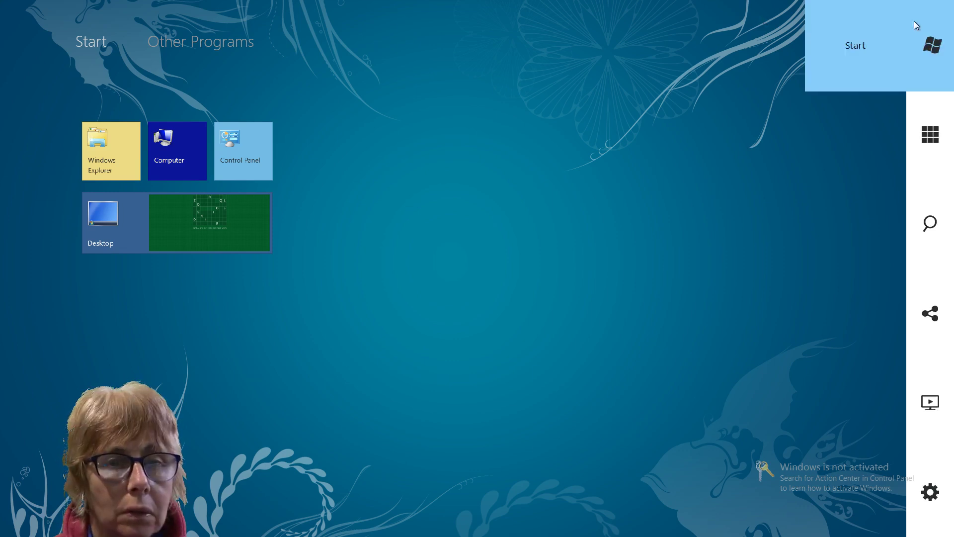
click(914, 21)
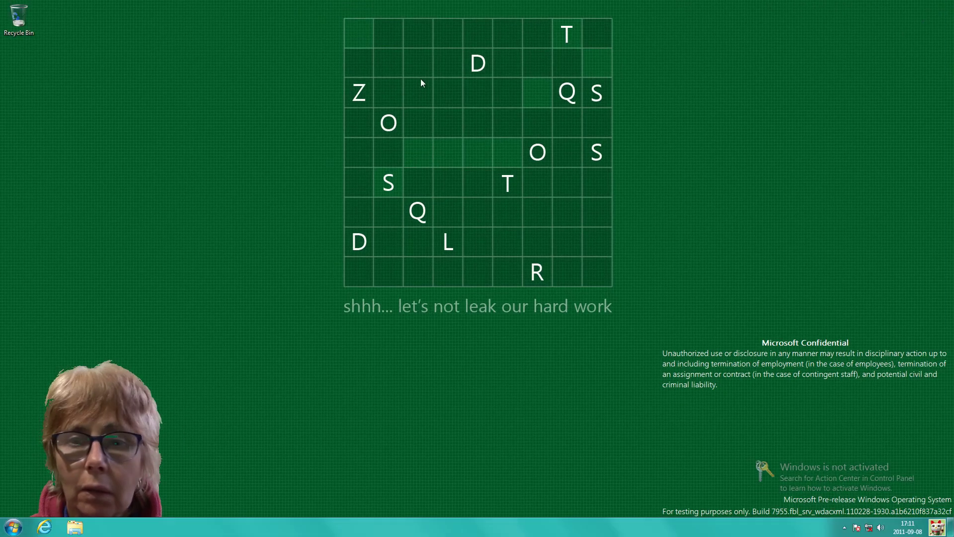
Launch Notepad from the Start screen's Other Programs list.
click(7, 531)
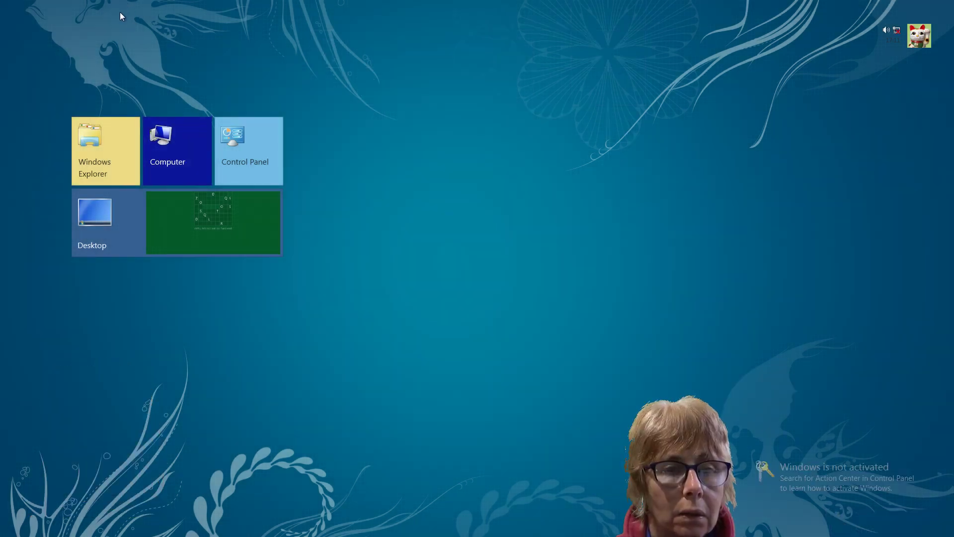
click(229, 43)
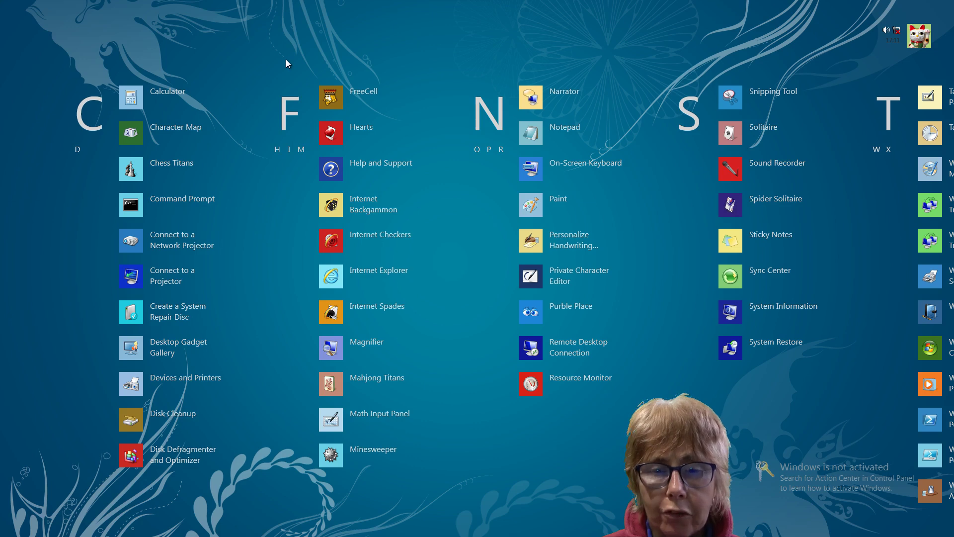
click(543, 140)
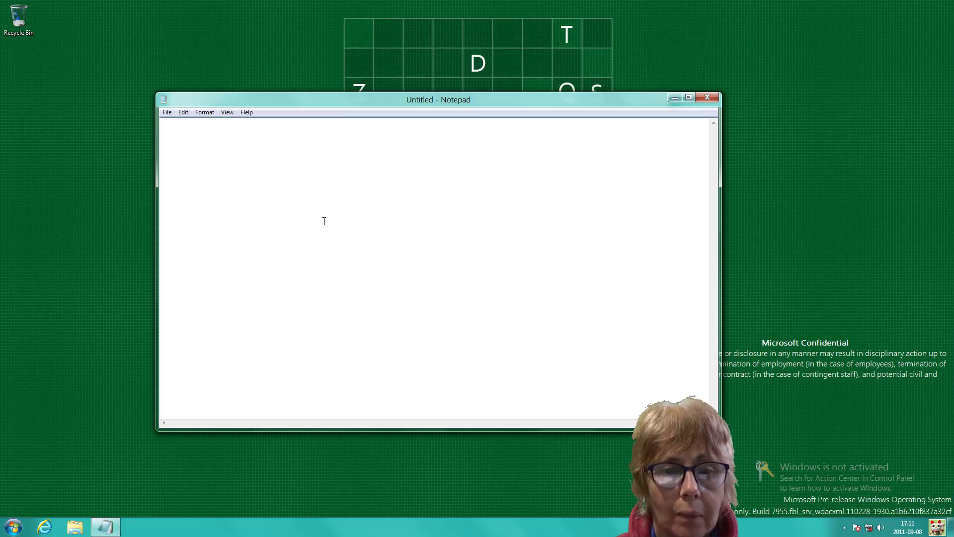
Write "Hello anad Welcome to OSFirstTimer NZ Episode 196 -Windows 8 Milestone 3 Build 7955 (2011)" in the blank Notepad document.
text(Hello anad )
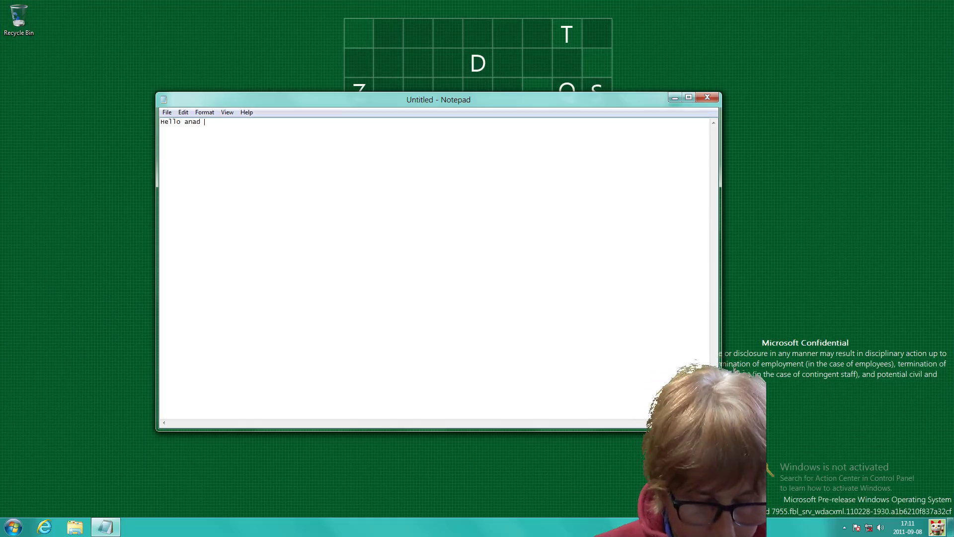
text(Welcome)
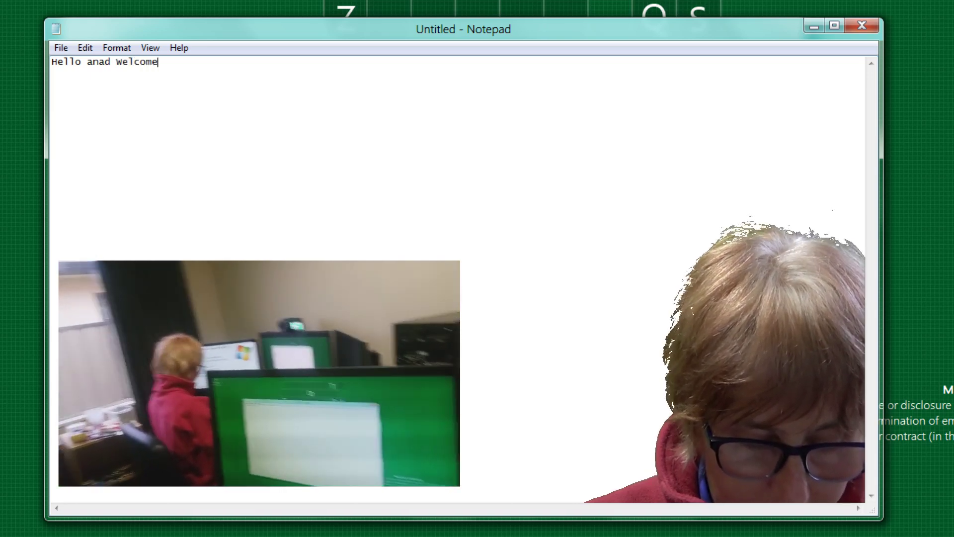
text( to O)
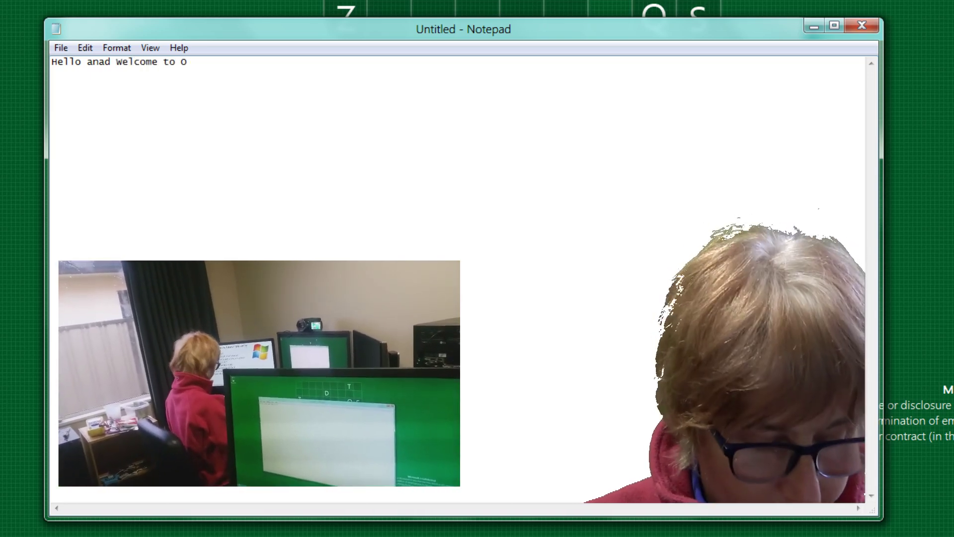
text(SF)
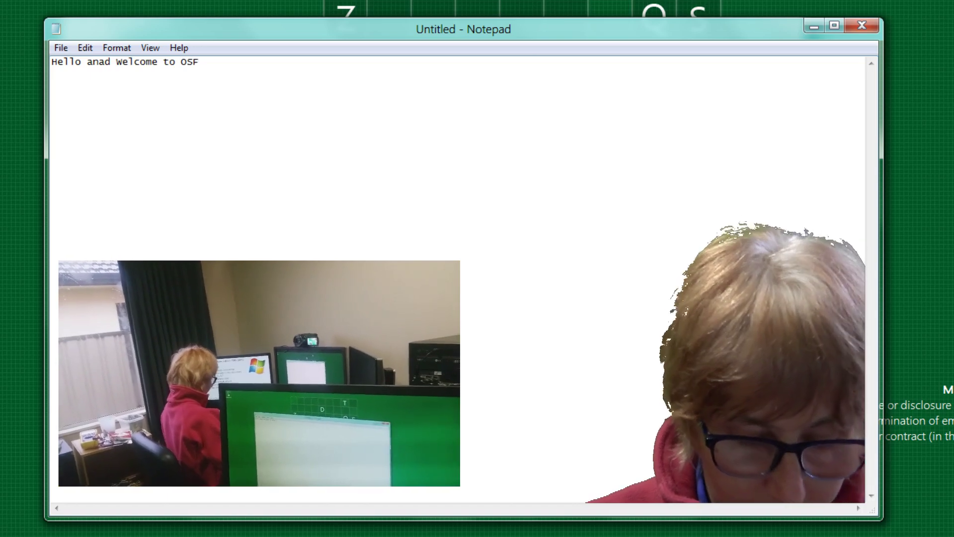
text(irst)
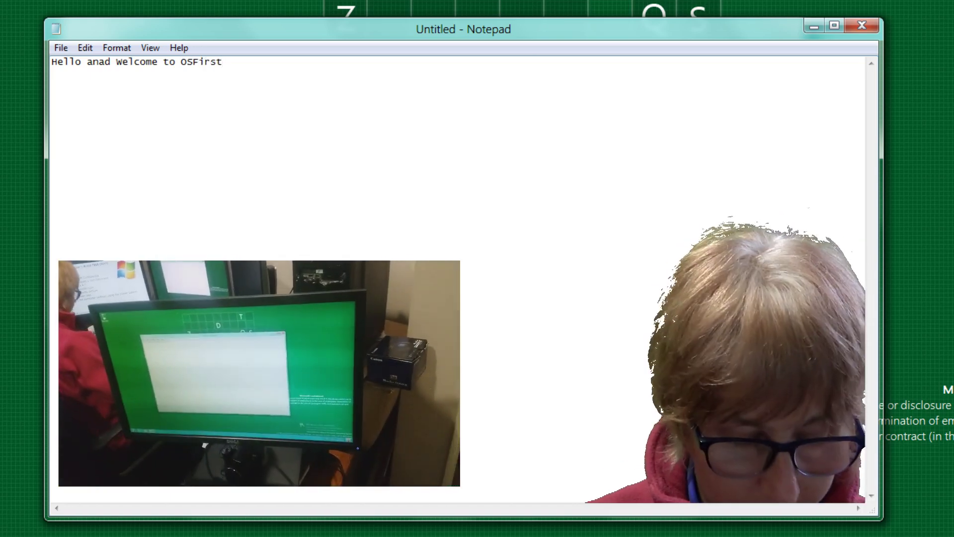
text(Timer)
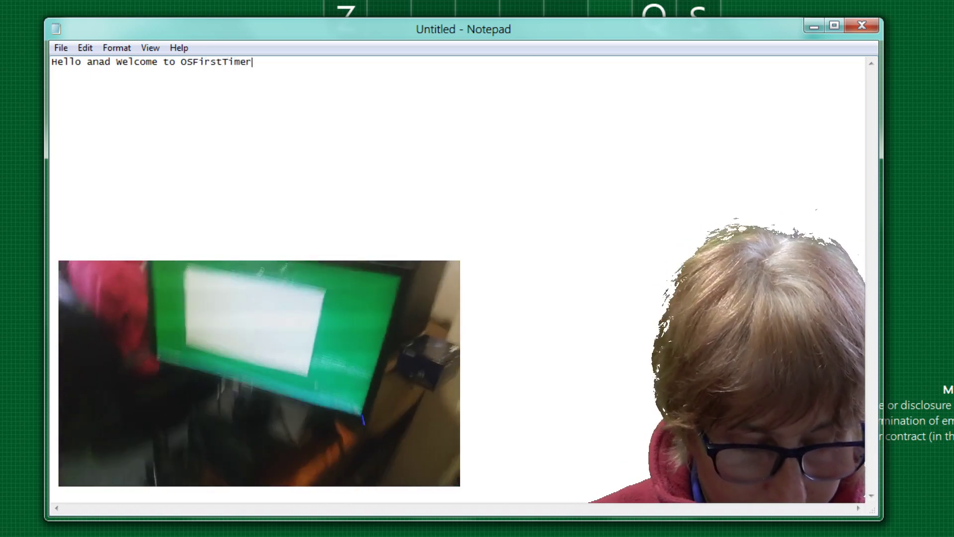
text( NZ Episode 196 )
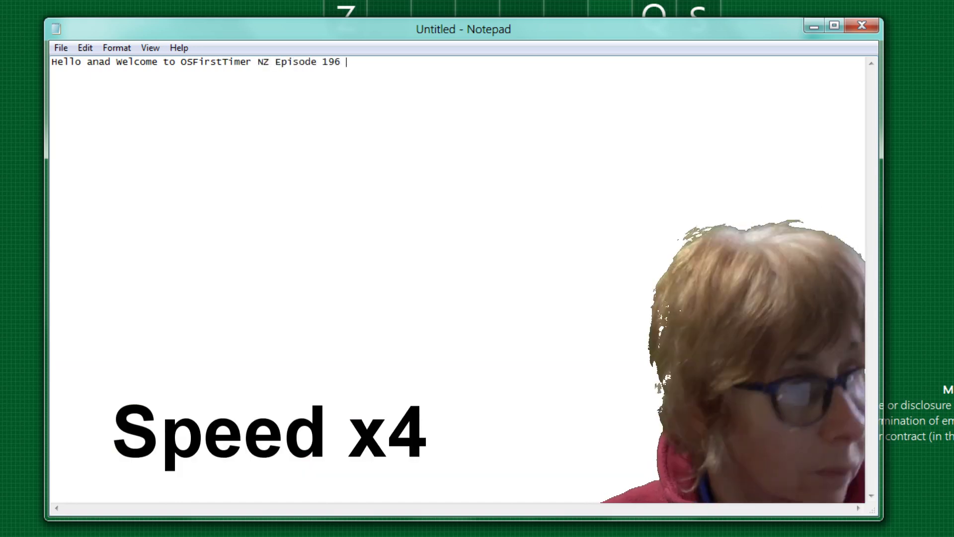
text(-Windows 8 Milestone 3 )
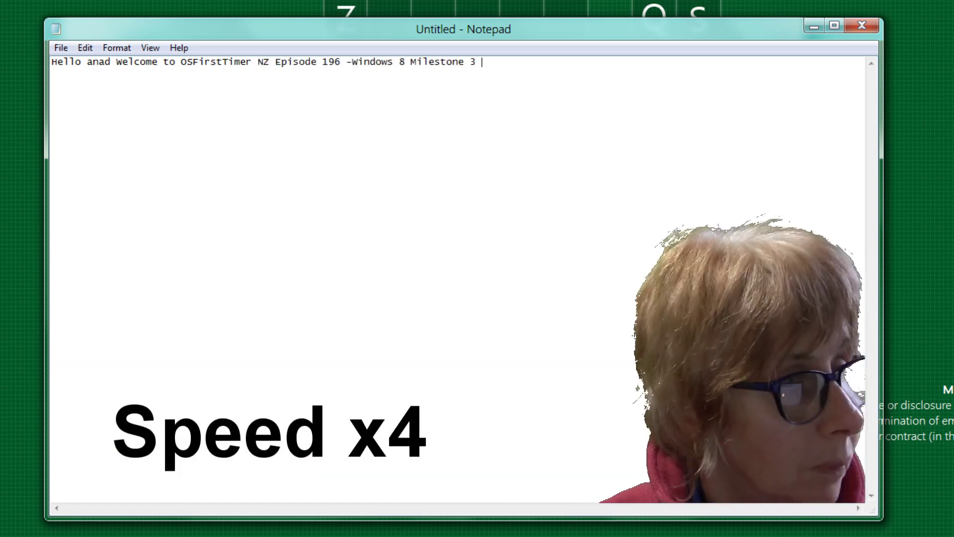
text(Build 7955)
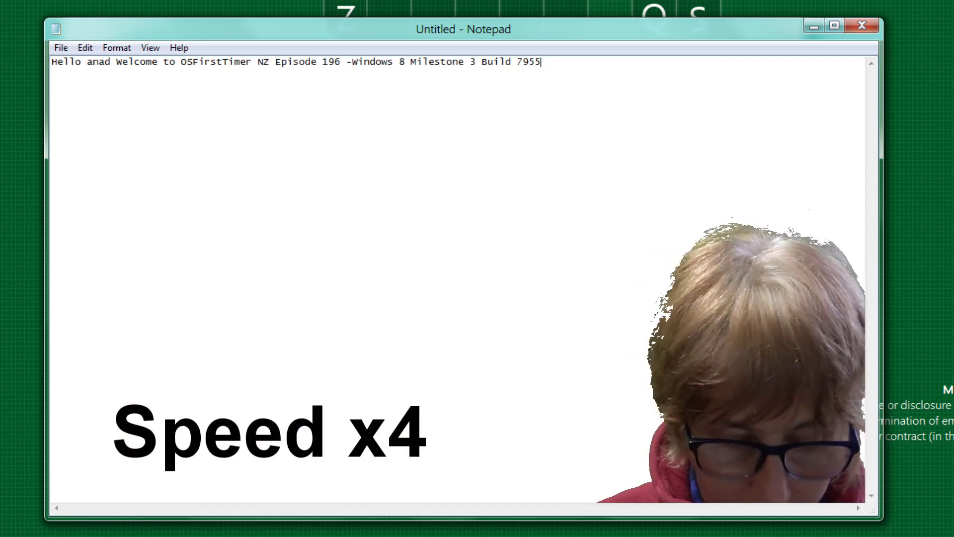
text( (210)
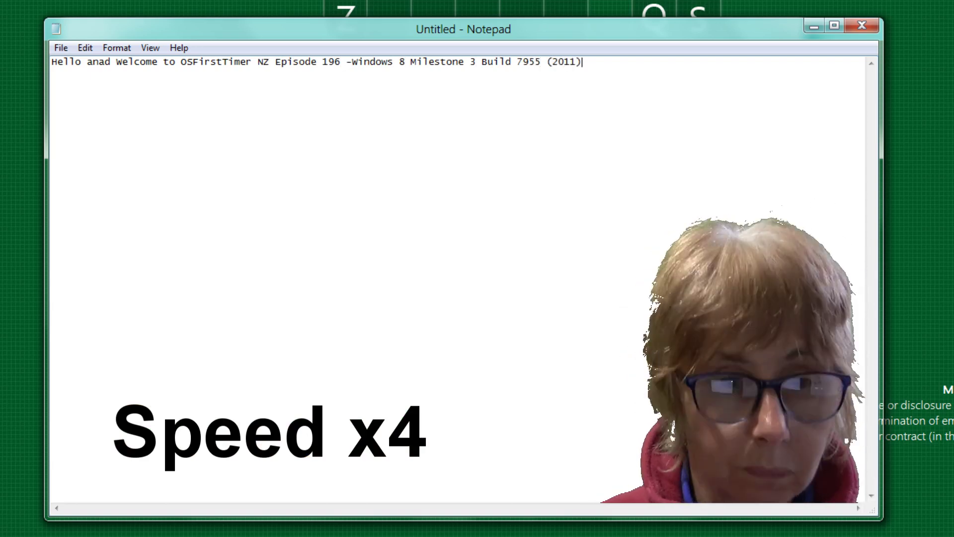